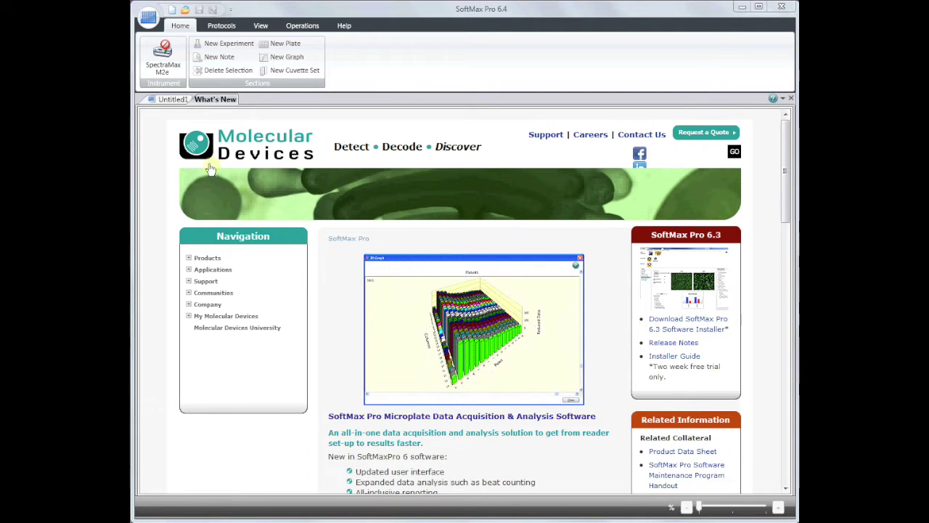
# - Switch to the Untitled1 document, jump to StandardCurve, and select the Plate1 section
pyautogui.click(167, 99)
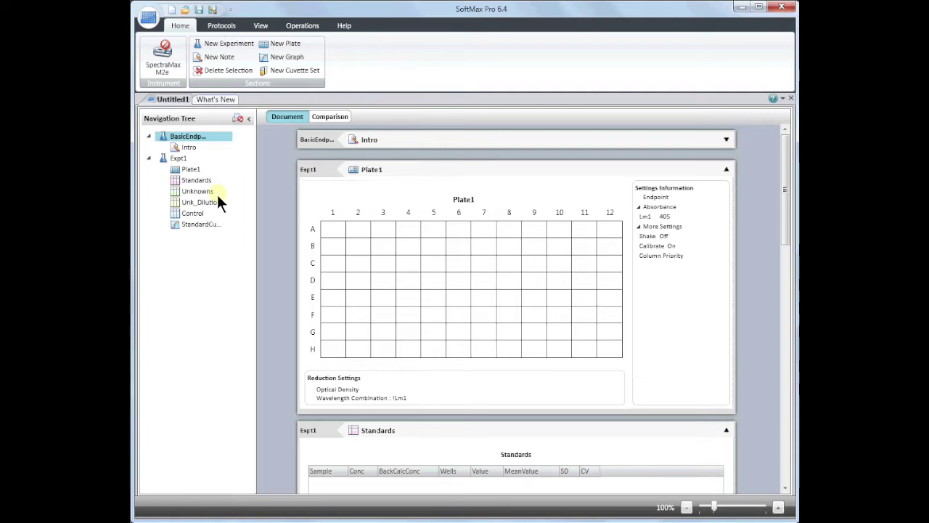
pyautogui.click(215, 222)
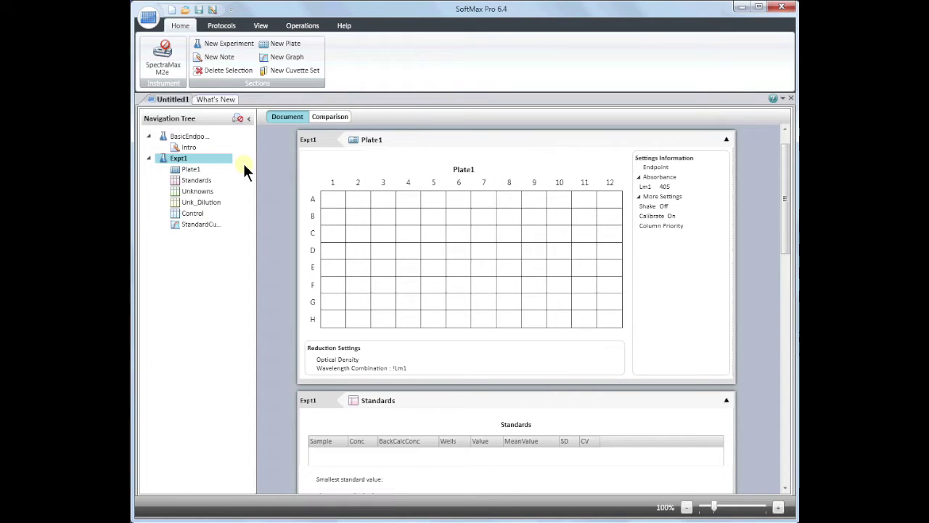
pyautogui.click(319, 169)
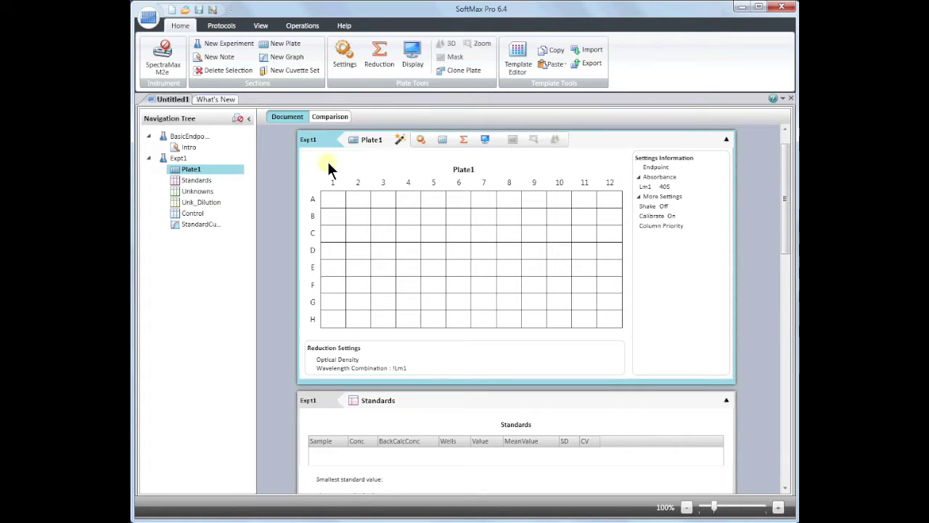
# - From Plate1's Plate Setup Helper, choose a different instrument to connect to
pyautogui.click(399, 140)
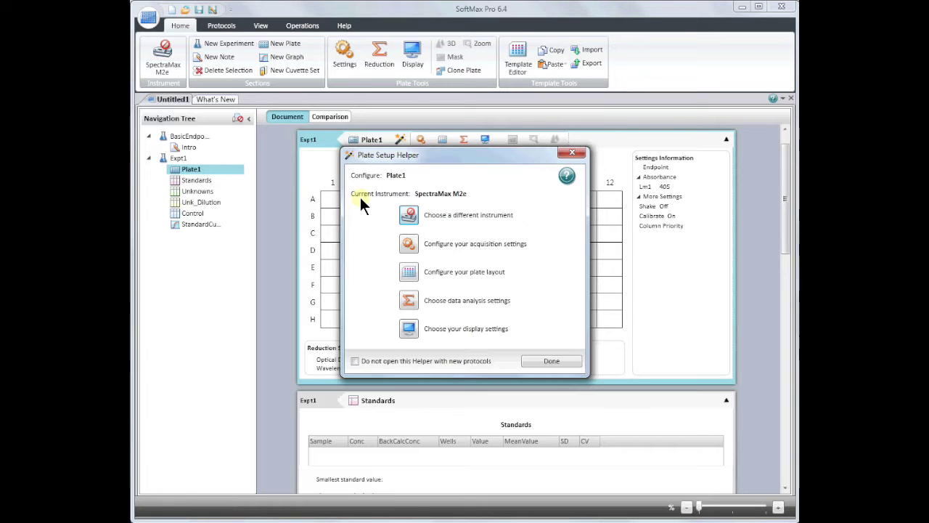
pyautogui.click(408, 215)
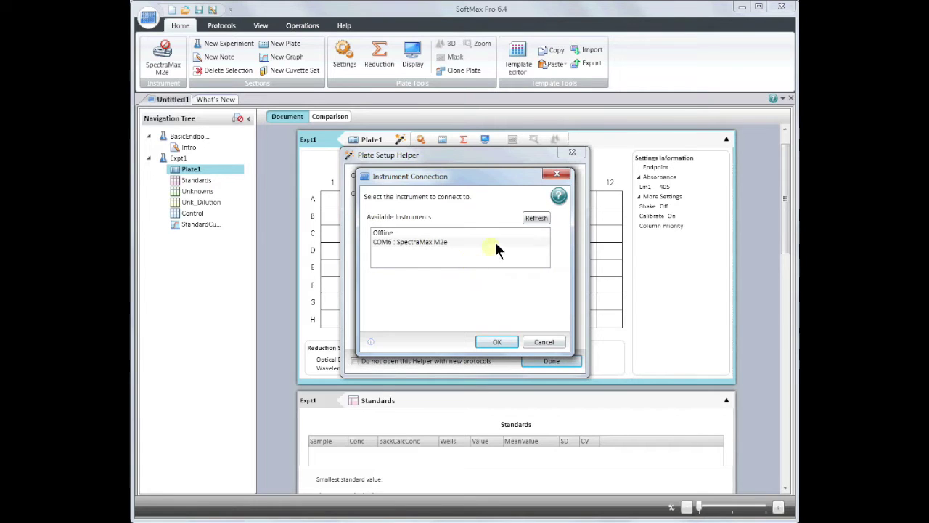
# - Refresh the instrument list and connect to COM6 : SpectraMax M2e
pyautogui.click(533, 220)
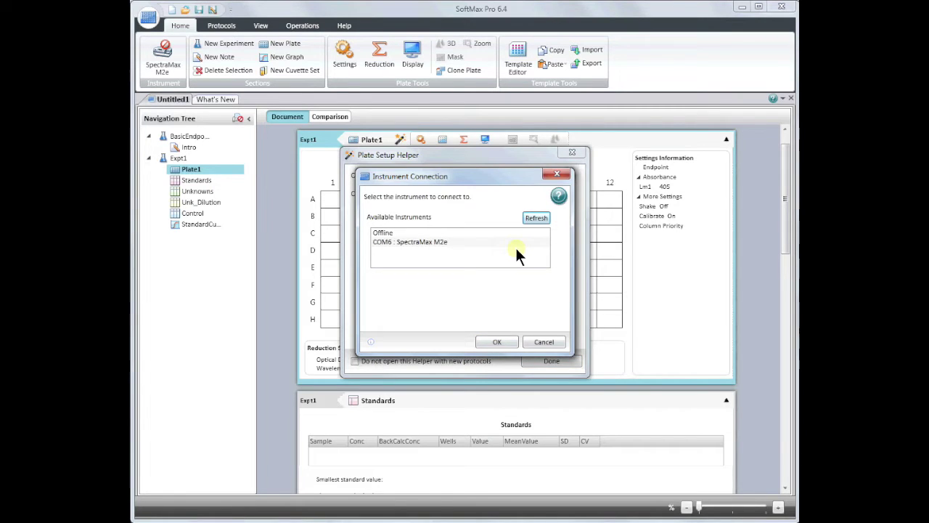
pyautogui.click(443, 241)
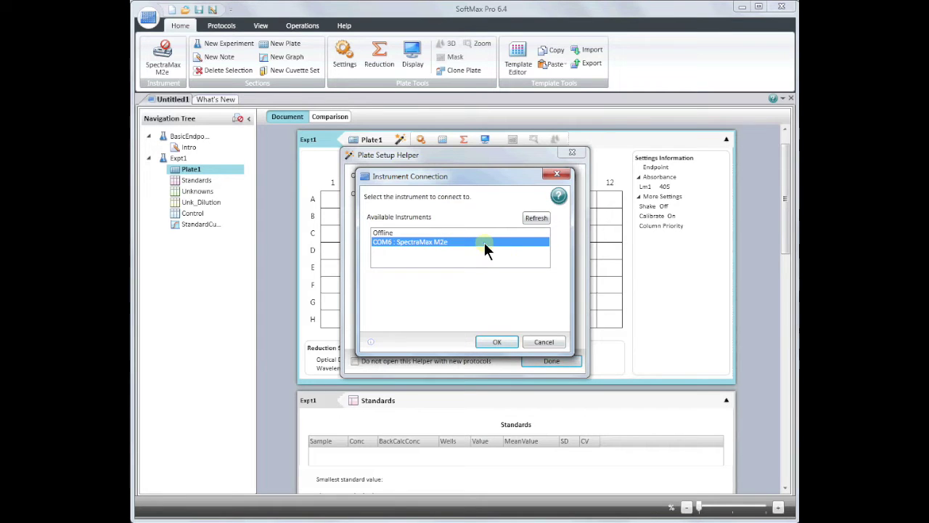
pyautogui.click(492, 342)
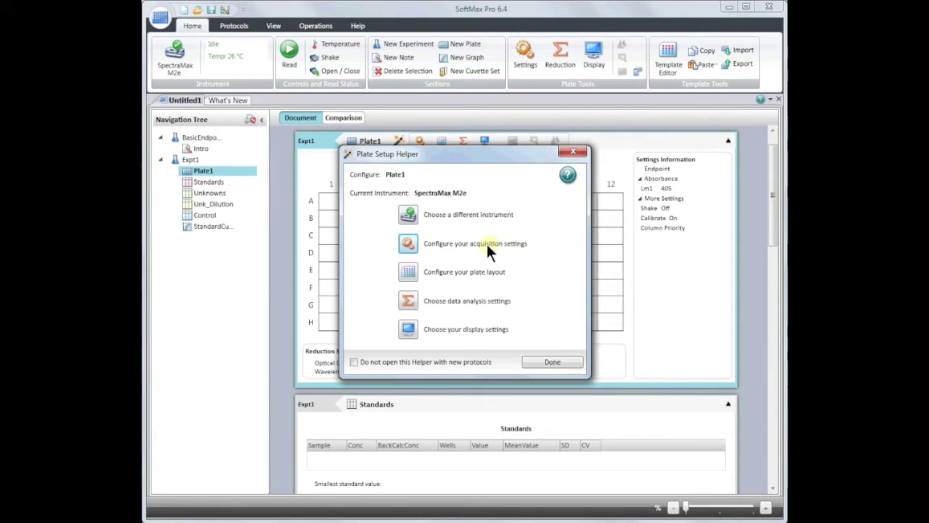
# - Preview the other read modes and types in acquisition settings, then settle on ABS Endpoint
pyautogui.click(407, 245)
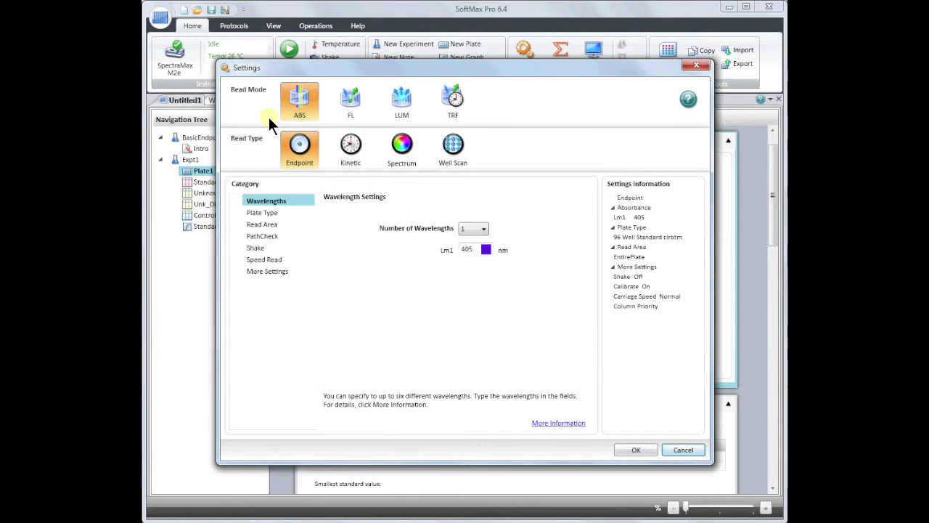
pyautogui.click(350, 100)
pyautogui.click(405, 97)
pyautogui.click(452, 112)
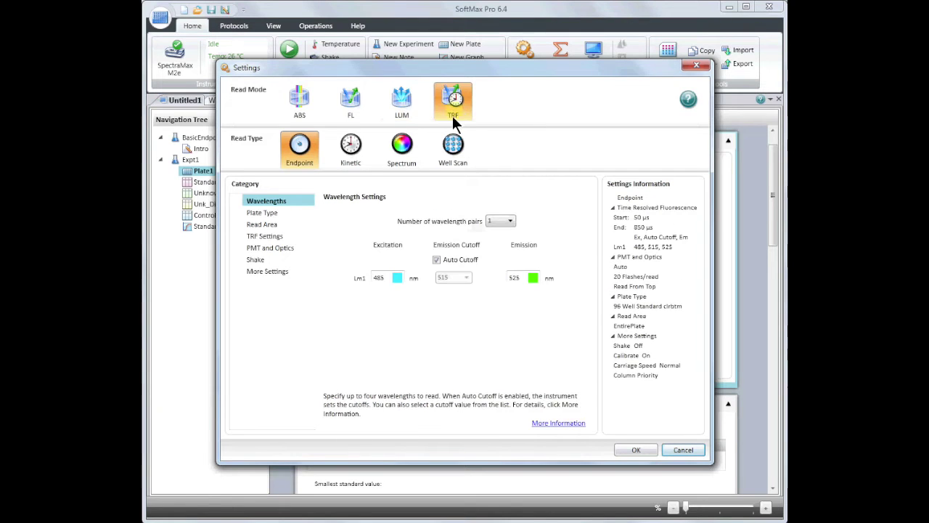
pyautogui.click(449, 150)
pyautogui.click(410, 146)
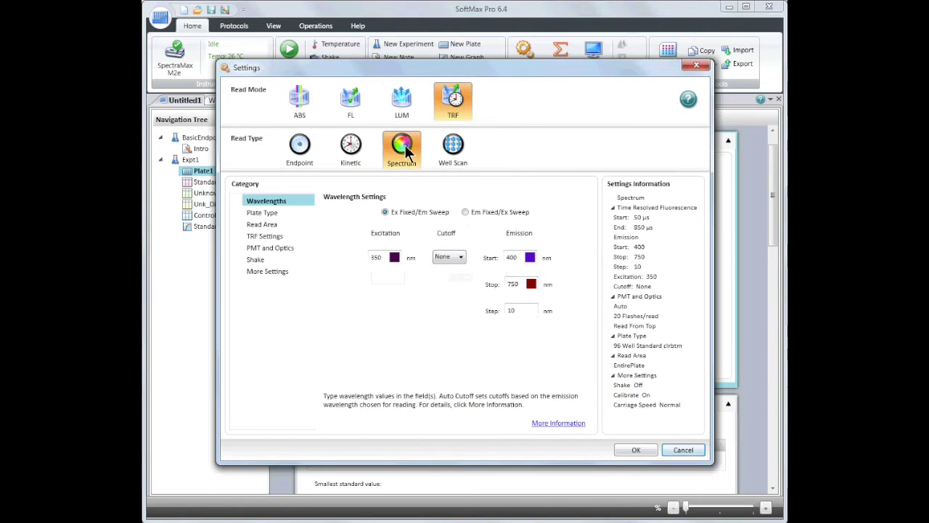
pyautogui.click(302, 102)
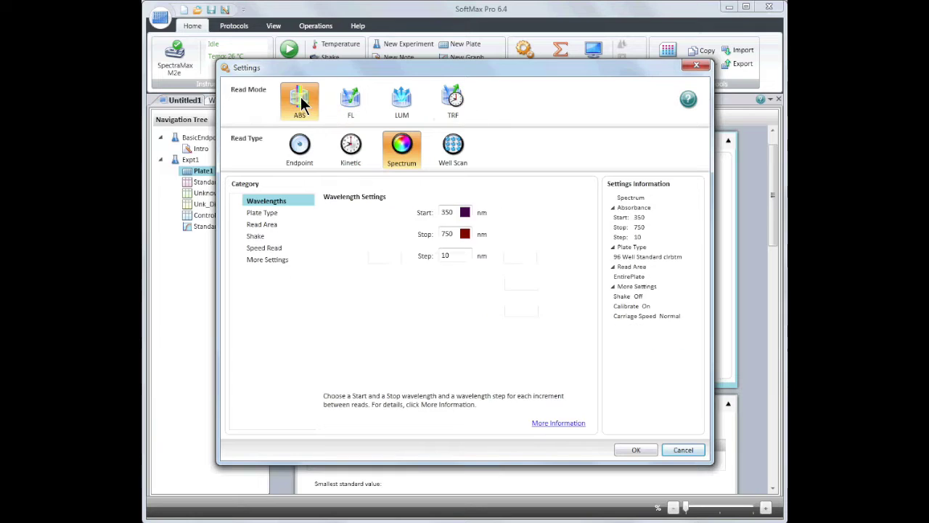
pyautogui.click(296, 142)
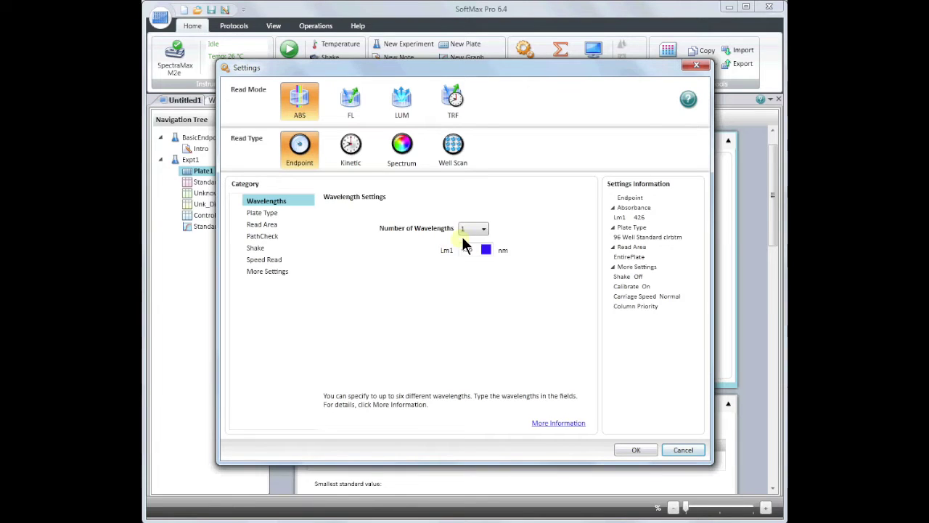
# - Read at two wavelengths: Lm1 450 nm and Lm2 570 nm
pyautogui.click(481, 230)
pyautogui.click(476, 249)
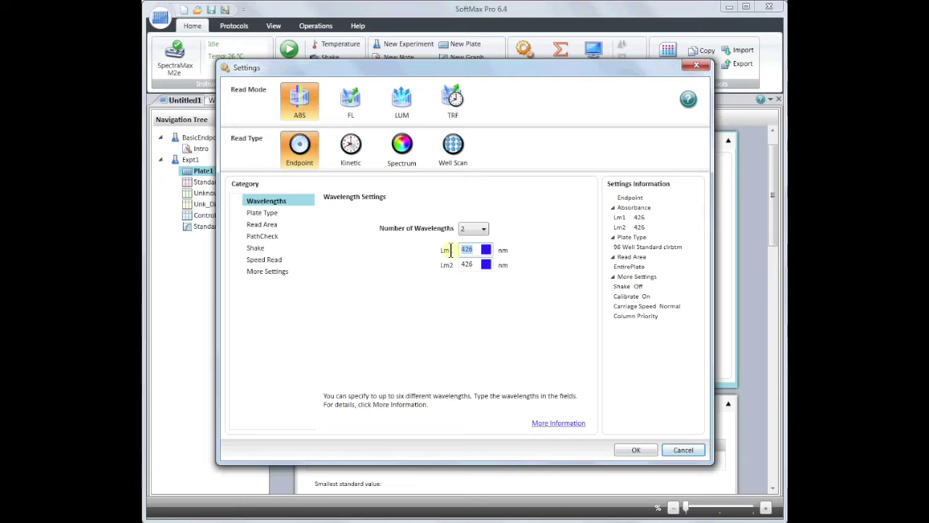
pyautogui.write('450')
pyautogui.click(468, 264)
pyautogui.doubleClick(468, 264)
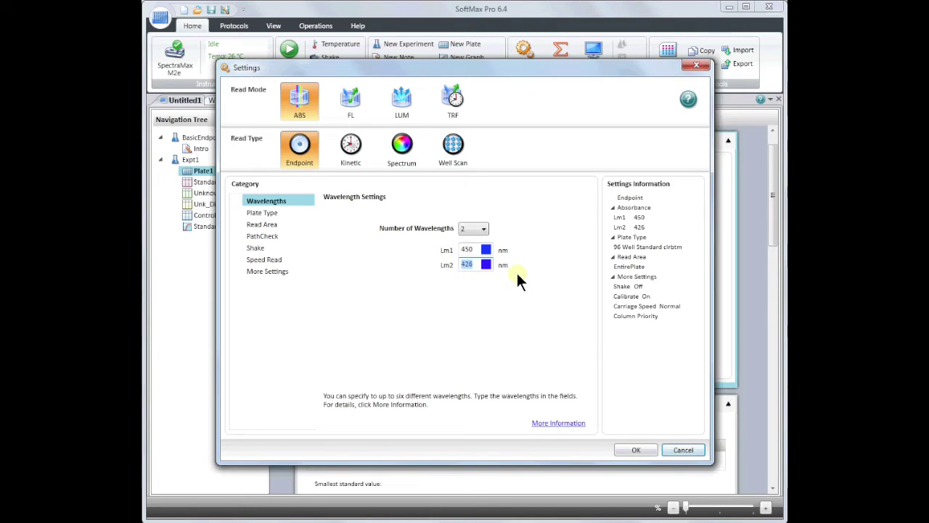
pyautogui.write('570')
pyautogui.click(262, 212)
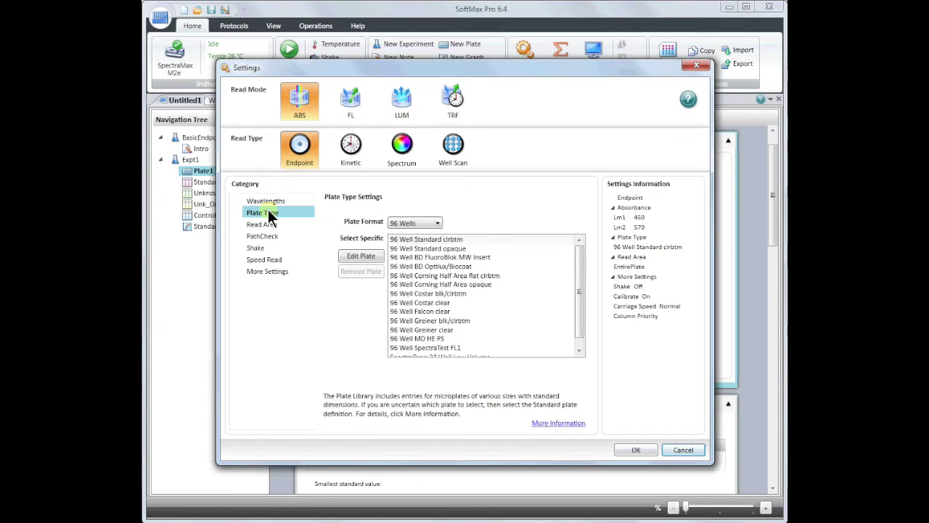
# - Use the 96 Well Standard clrbtm plate with the whole plate as read area, and apply
pyautogui.click(403, 239)
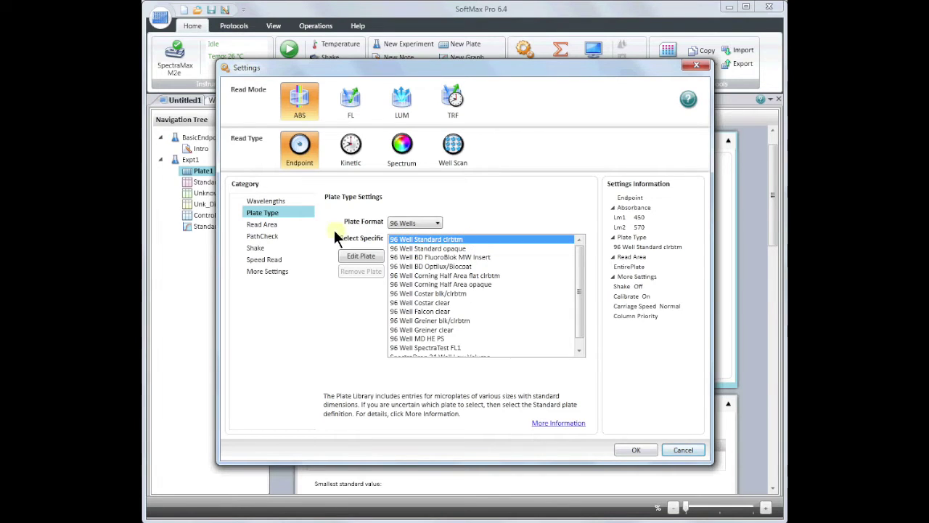
pyautogui.click(257, 223)
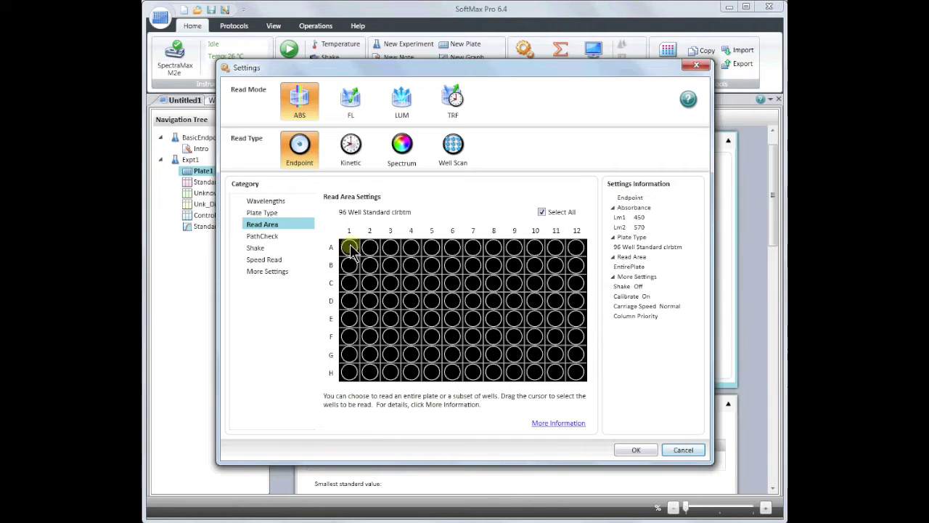
pyautogui.moveTo(348, 247); pyautogui.dragTo(585, 404)
pyautogui.click(628, 448)
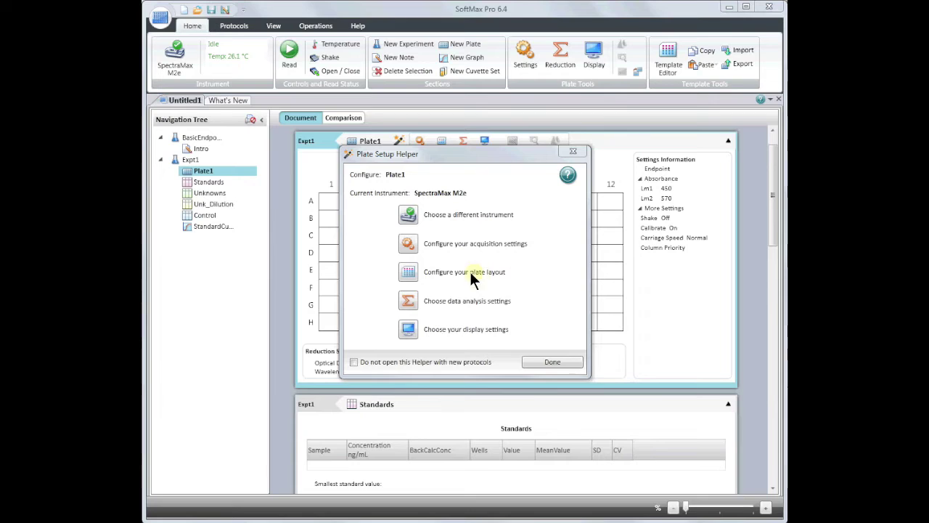
pyautogui.click(410, 270)
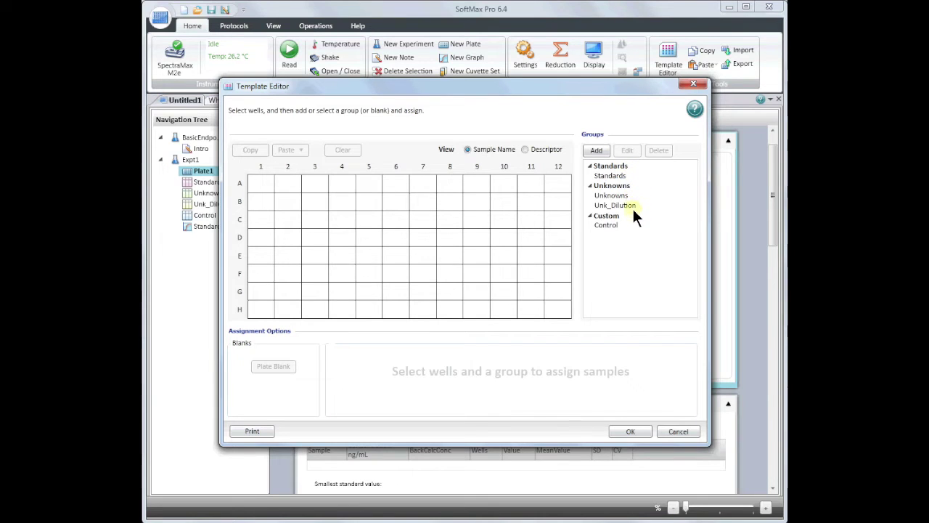
# - Select the Standards group in the Template Editor
pyautogui.click(610, 176)
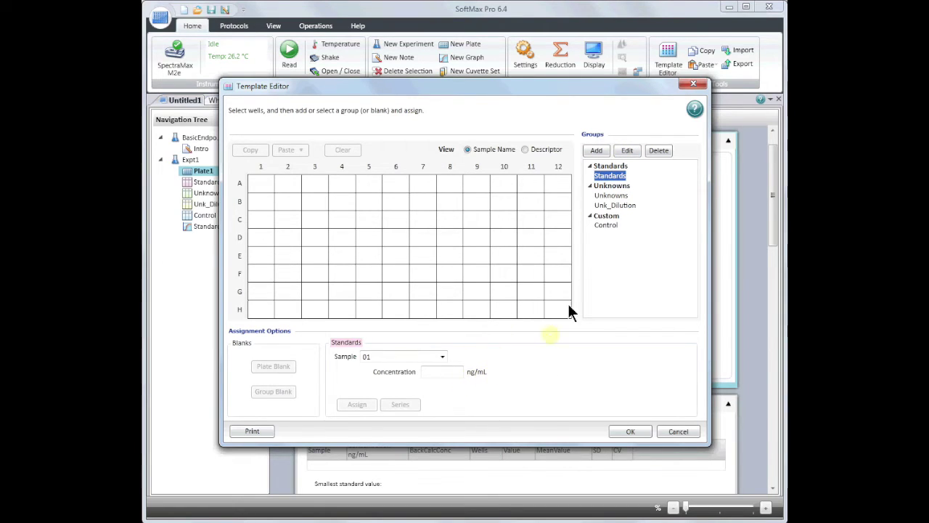
# - Set the Standards group's units to µg/mL in Group Settings
pyautogui.click(626, 150)
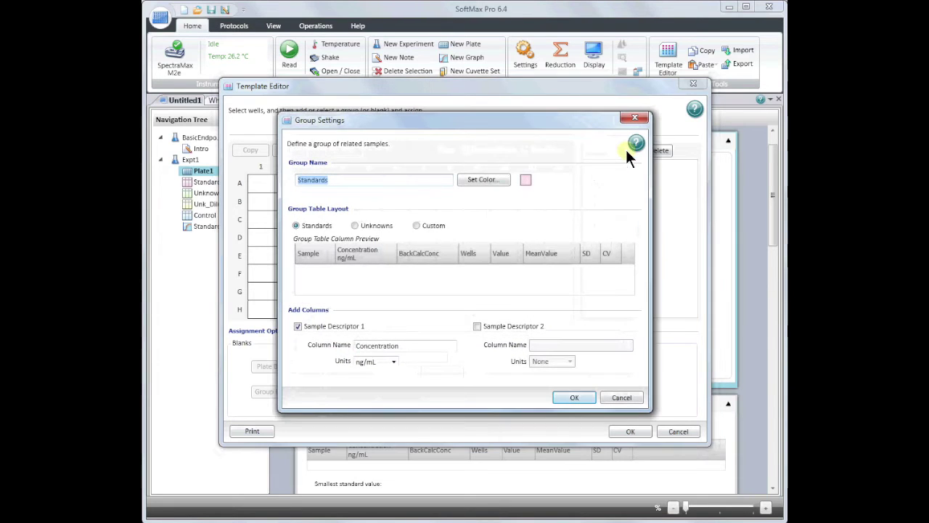
pyautogui.click(393, 361)
pyautogui.scroll(-1, 391, 319)
pyautogui.moveTo(392, 316); pyautogui.dragTo(393, 278)
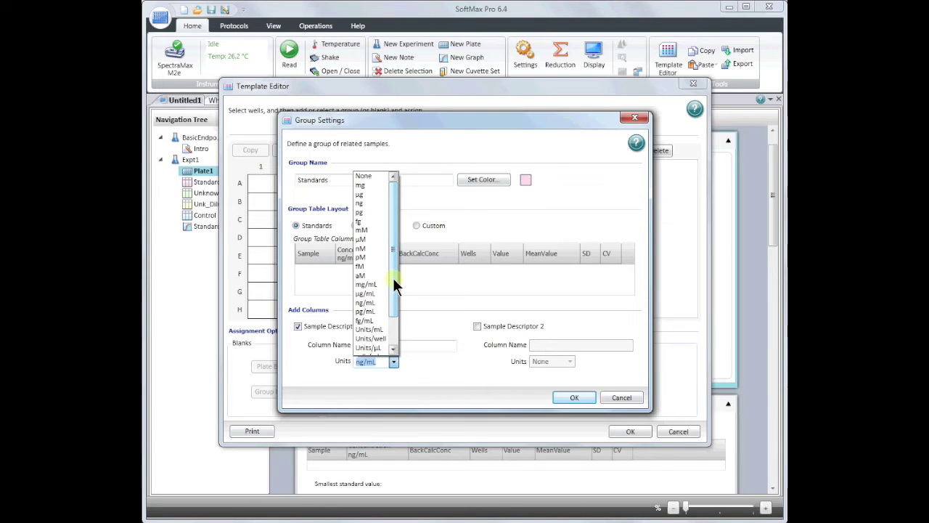
pyautogui.click(378, 292)
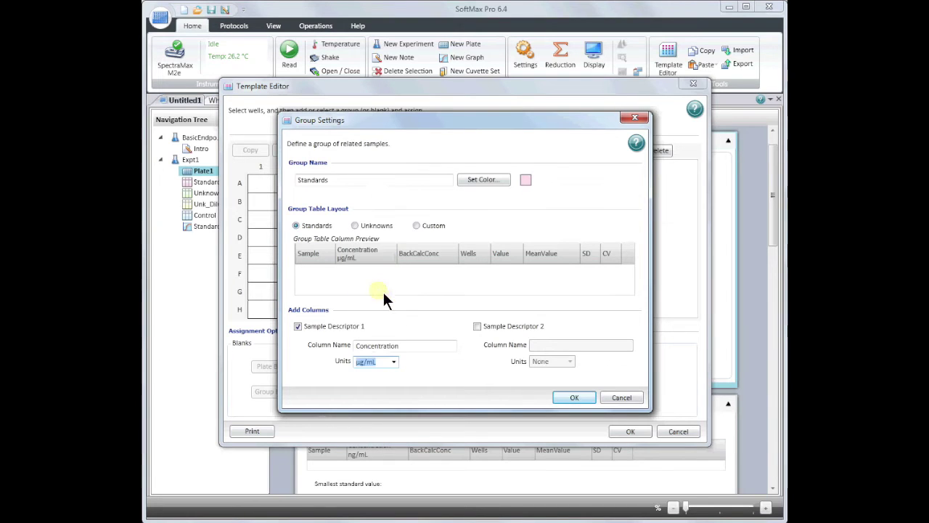
pyautogui.click(575, 397)
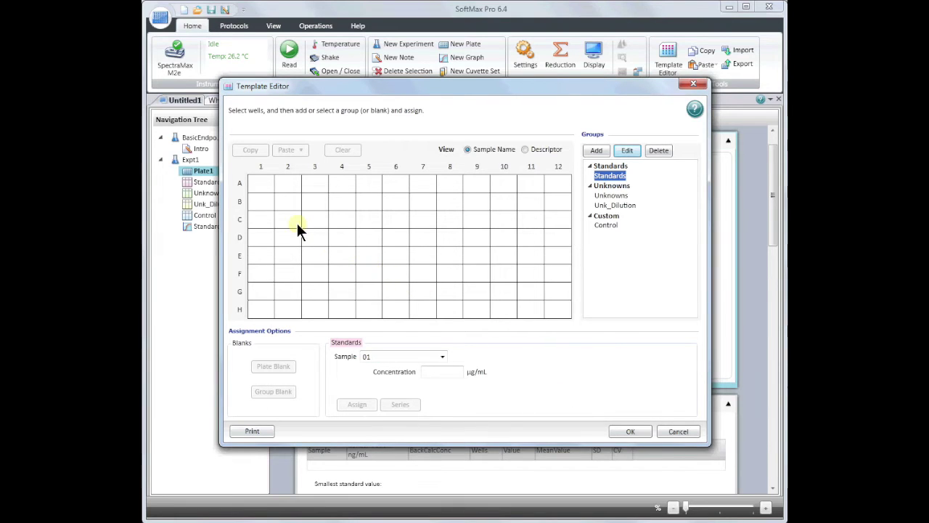
# - Make wells A1–A3 plate blanks, then assign wells B1–H3 to the Standards group
pyautogui.moveTo(262, 183); pyautogui.dragTo(314, 182)
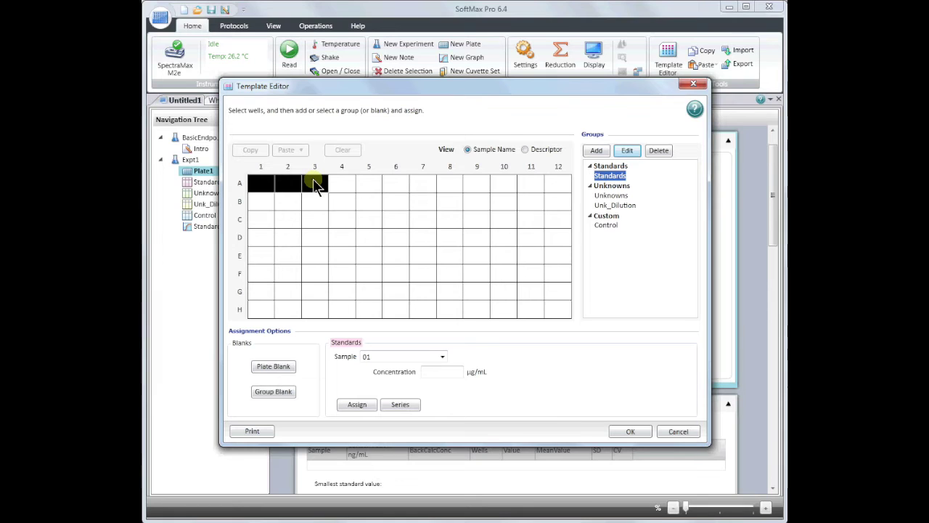
pyautogui.click(282, 366)
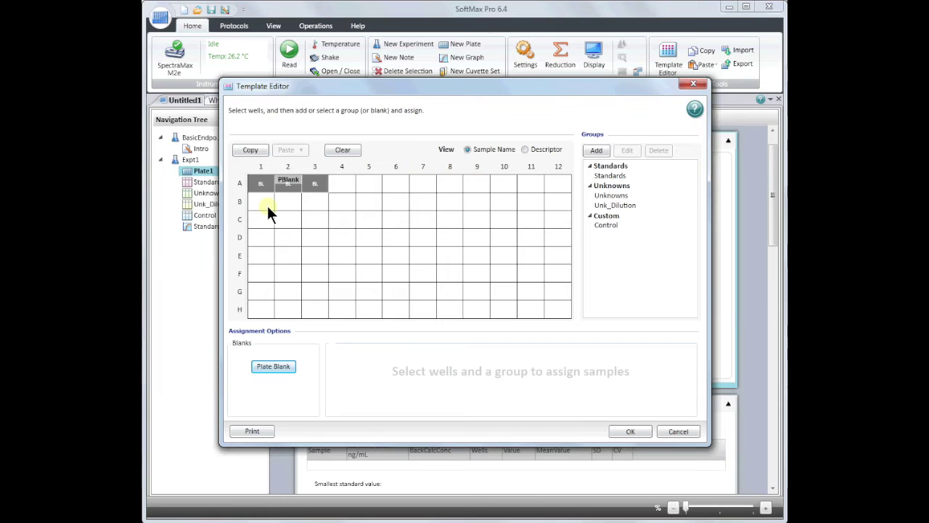
pyautogui.moveTo(257, 202)
pyautogui.mouseDown()
pyautogui.moveTo(326, 203)
pyautogui.moveTo(315, 313)
pyautogui.mouseUp()
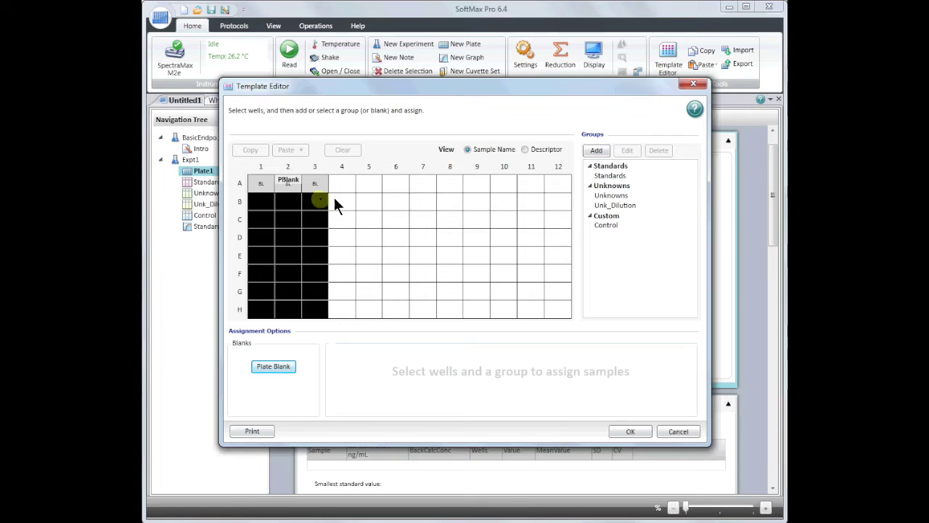
pyautogui.click(598, 176)
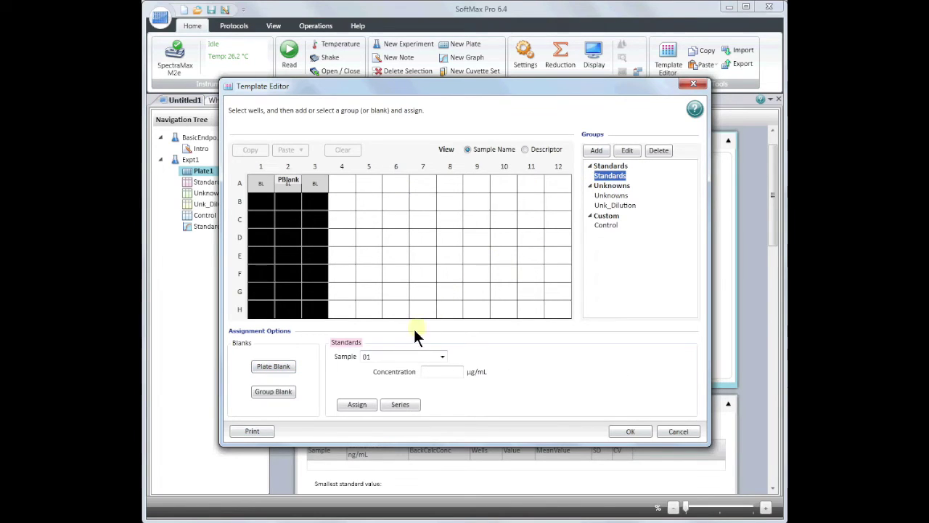
# - Create a Standard1 series starting at 100 µg/mL, dividing by 2 each step
pyautogui.click(395, 405)
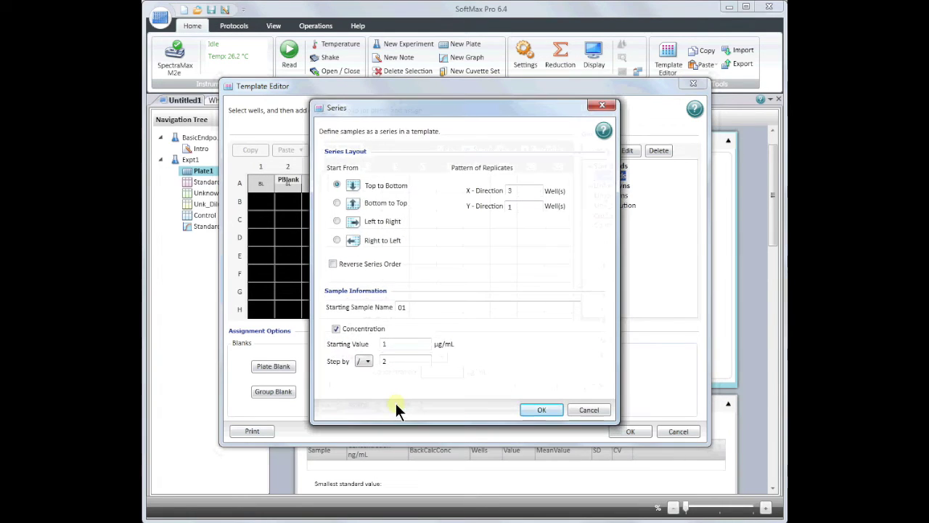
pyautogui.doubleClick(418, 307)
pyautogui.press('BackSpace')
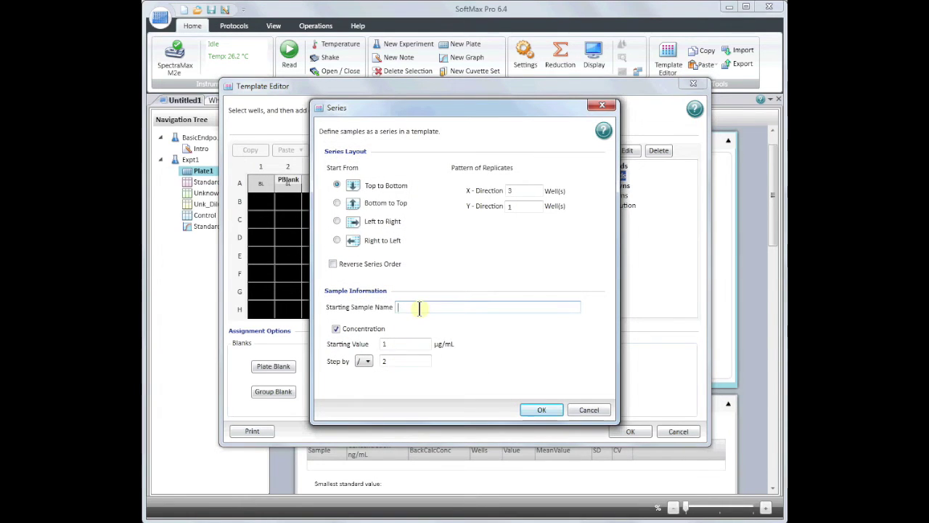
pyautogui.write('Stan')
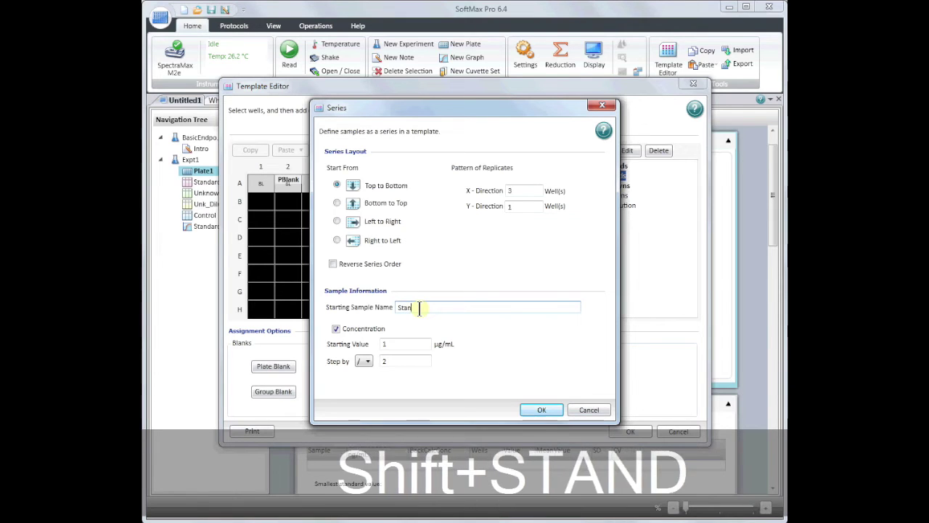
pyautogui.write('dard1')
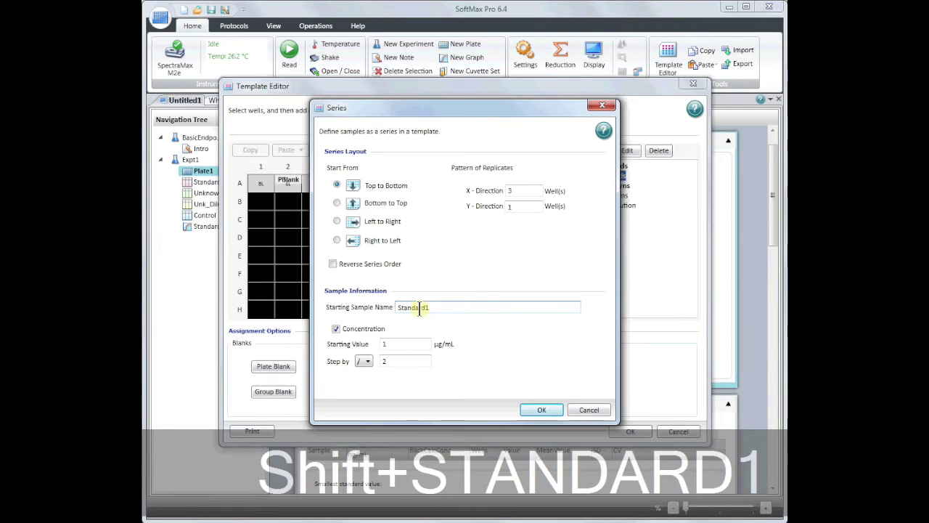
pyautogui.click(404, 343)
pyautogui.write('1')
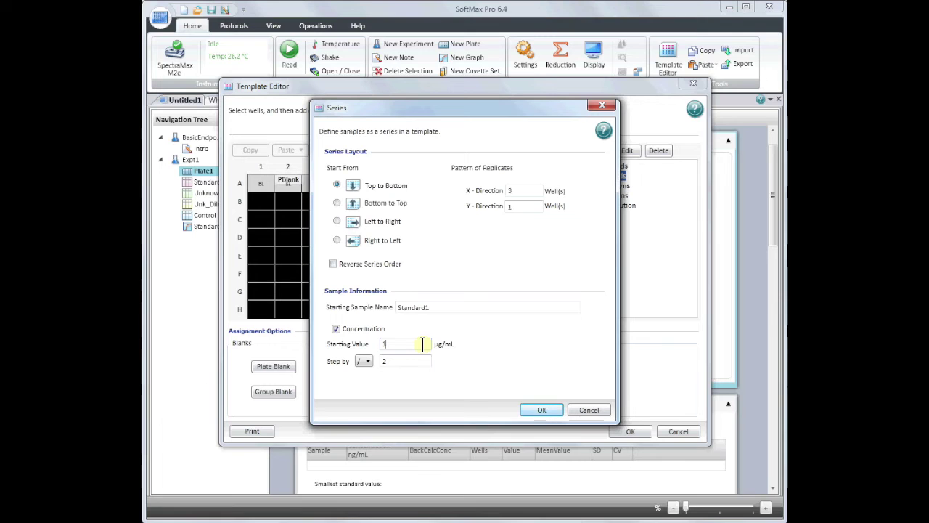
pyautogui.write('00')
pyautogui.click(360, 361)
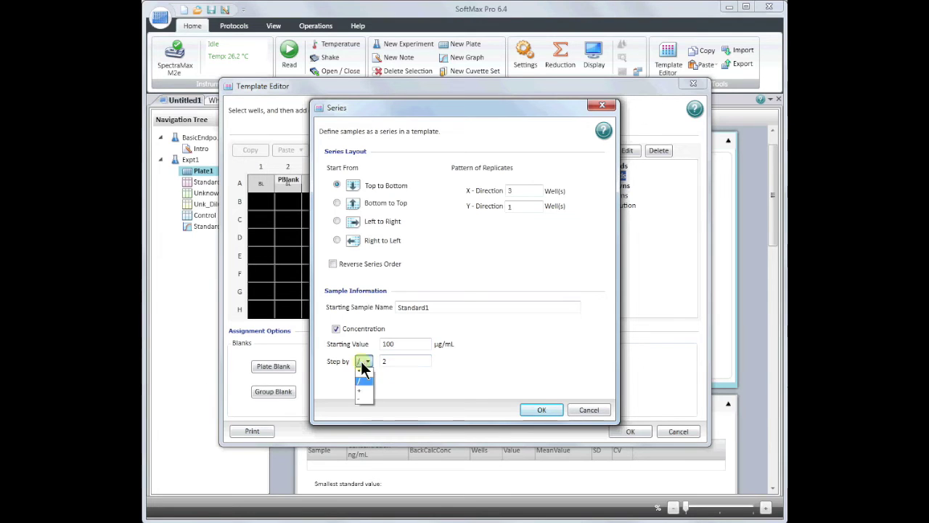
pyautogui.click(362, 383)
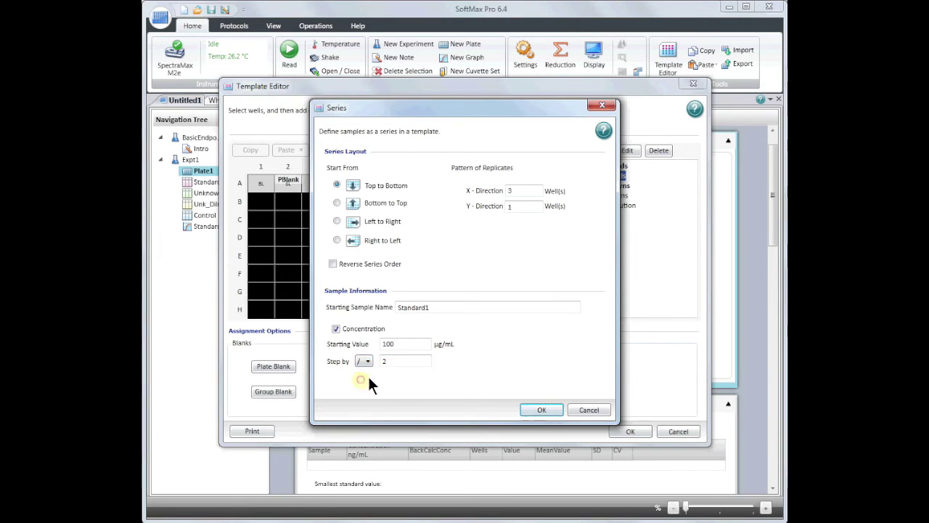
pyautogui.click(552, 409)
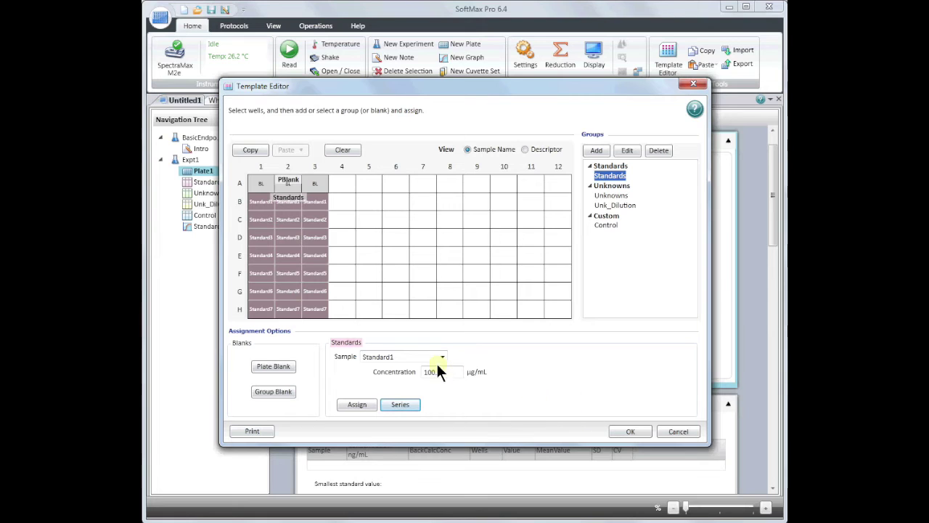
# - Assign wells A4–H6 to Unknowns as a Sample1–Sample8 series, 3 replicates across
pyautogui.click(341, 183)
pyautogui.moveTo(341, 183); pyautogui.dragTo(393, 314)
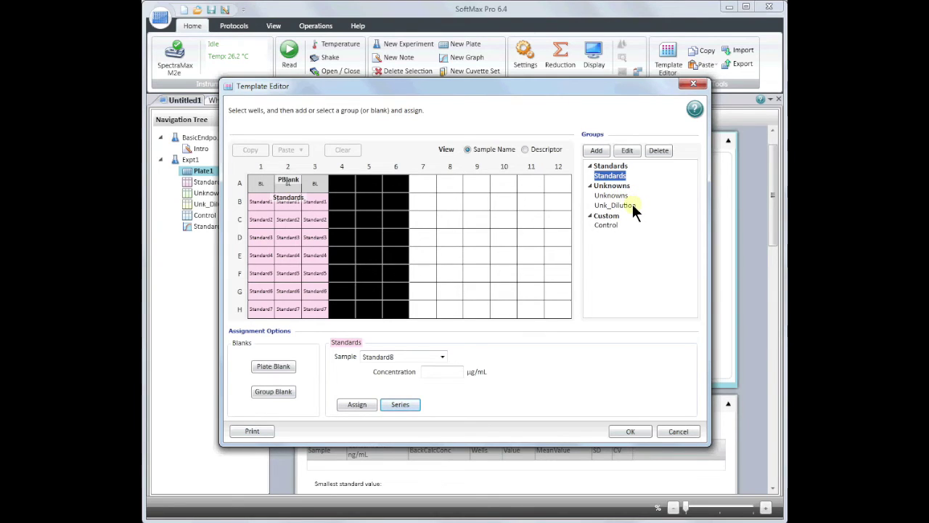
pyautogui.click(614, 194)
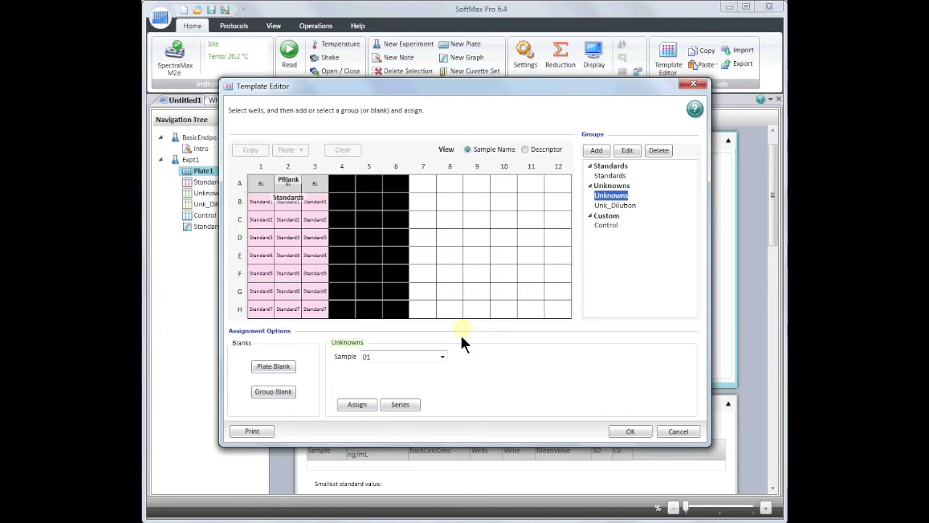
pyautogui.click(405, 405)
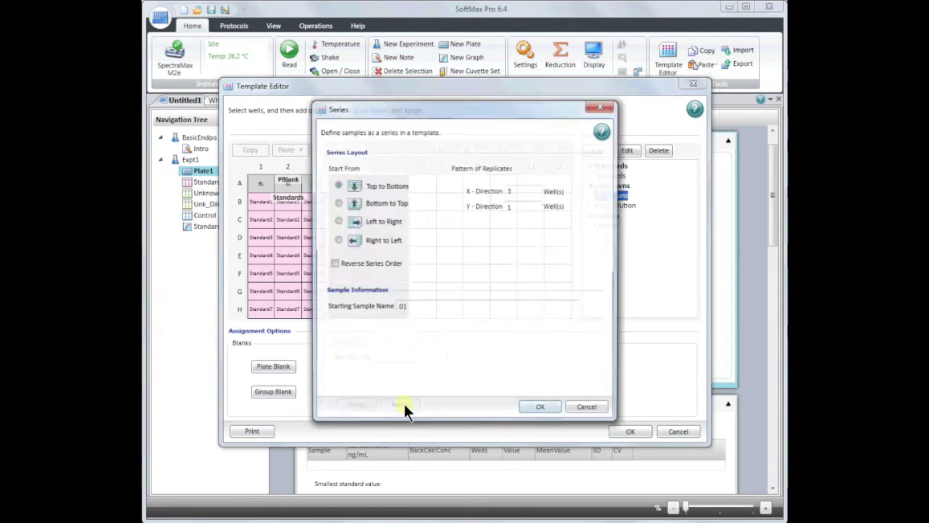
pyautogui.moveTo(477, 96); pyautogui.dragTo(623, 109)
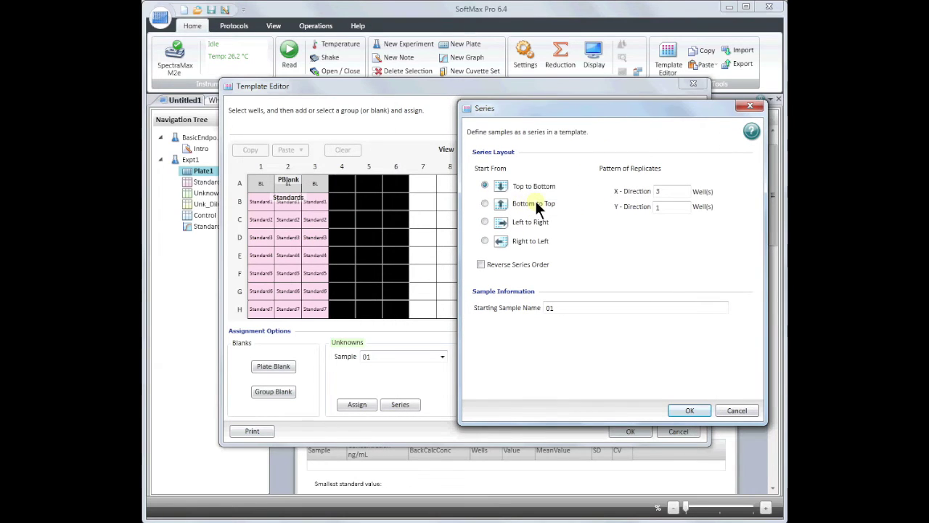
pyautogui.click(678, 192)
pyautogui.click(603, 304)
pyautogui.press('BackSpace')
pyautogui.press('BackSpace')
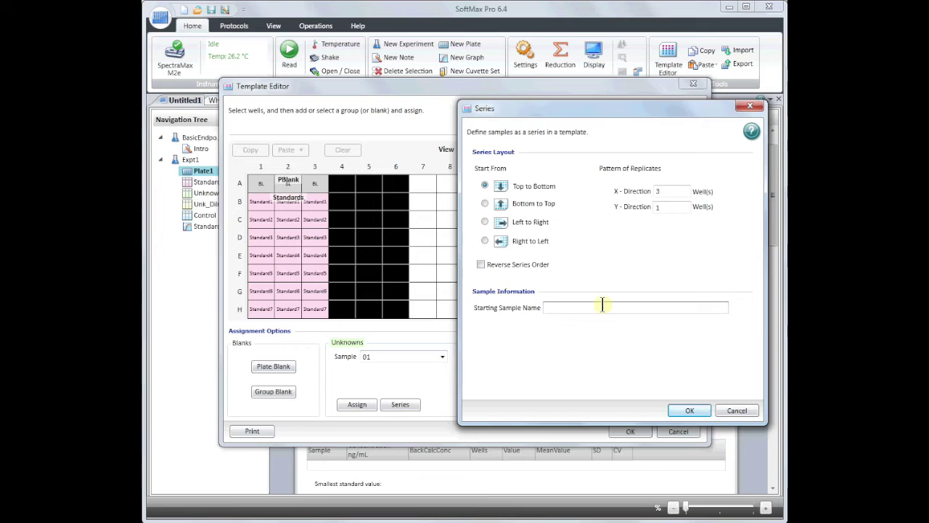
pyautogui.write('Sample1')
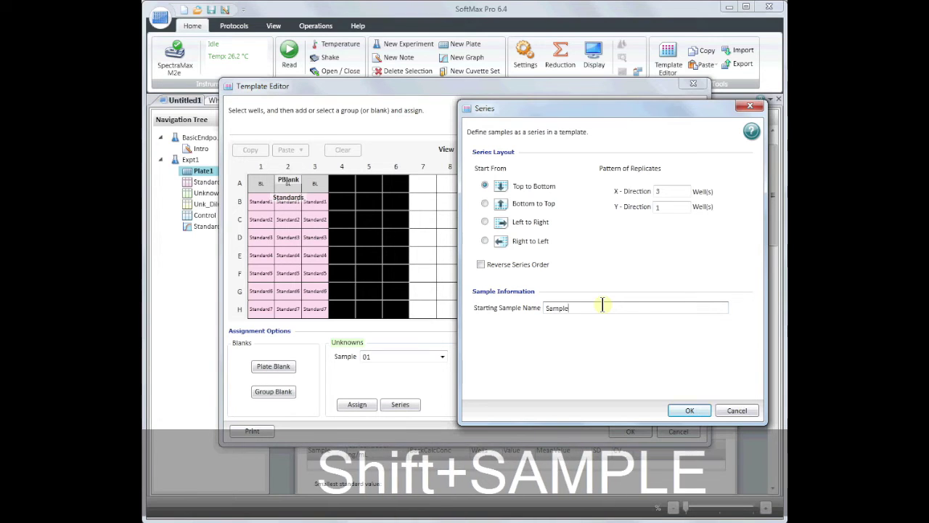
pyautogui.click(672, 408)
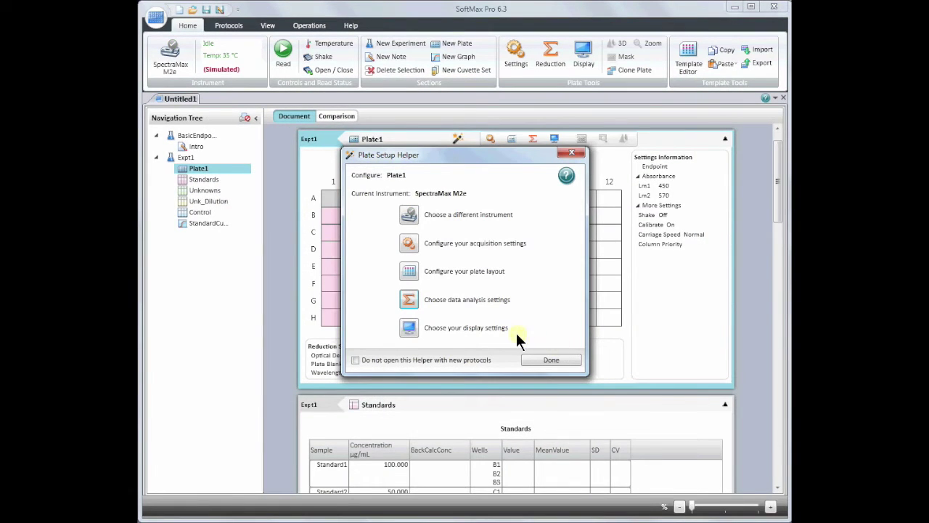
# - Set the plate's data reduction wavelength option to !Lm1-!Lm2 and apply it
pyautogui.click(409, 300)
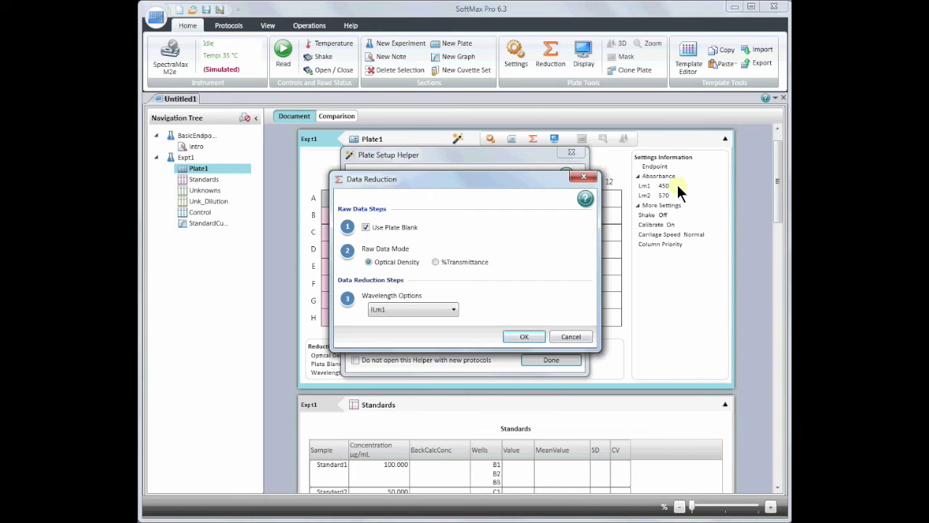
pyautogui.click(452, 309)
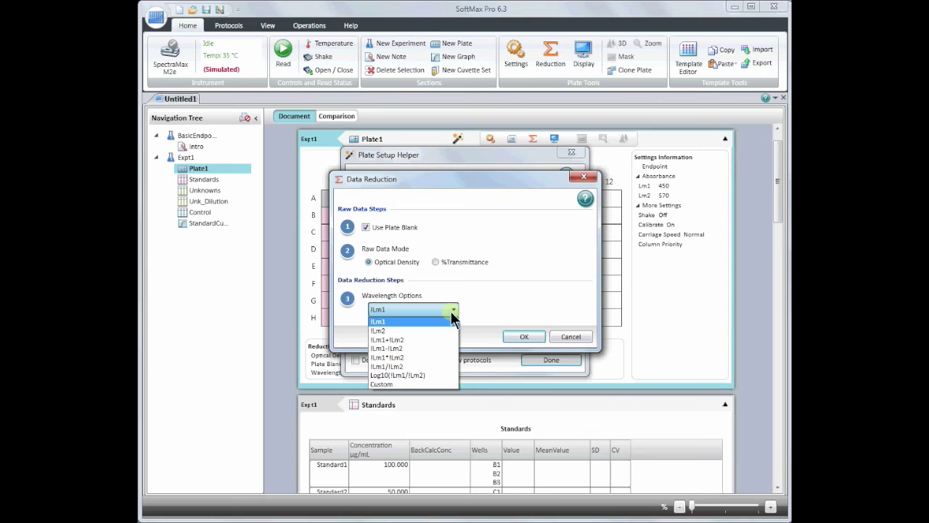
pyautogui.click(445, 347)
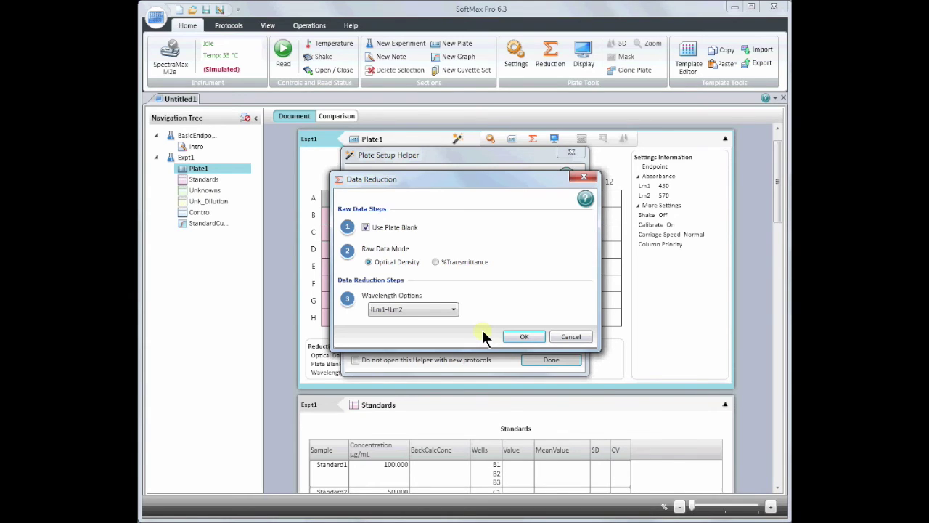
pyautogui.click(453, 310)
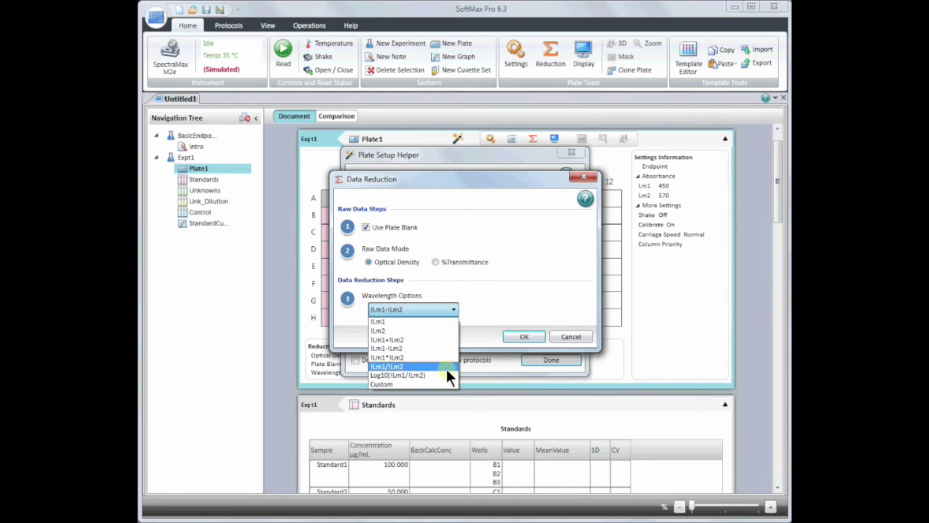
pyautogui.click(449, 347)
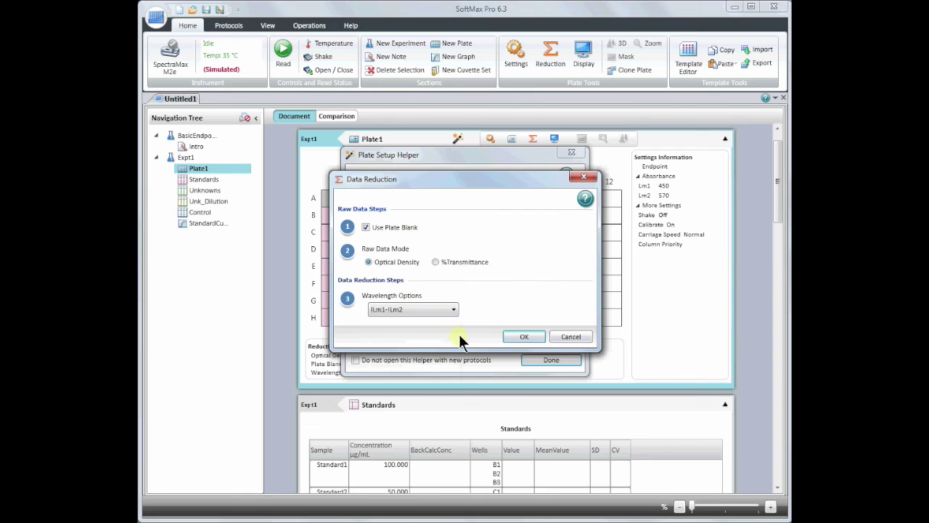
pyautogui.click(521, 336)
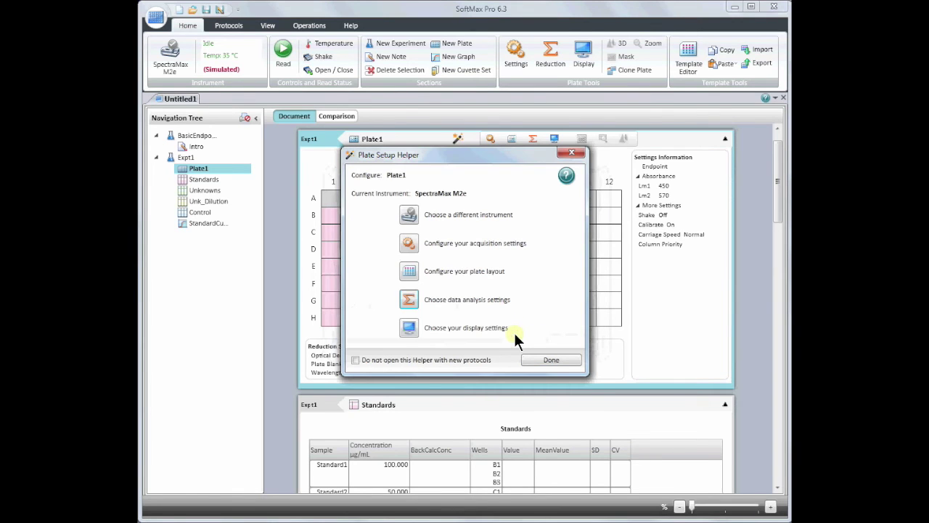
pyautogui.click(408, 328)
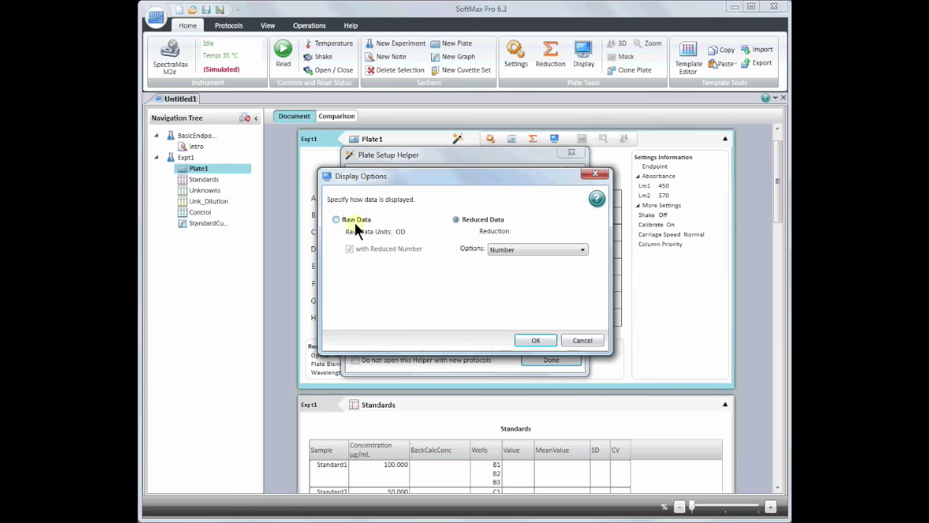
# - Show the plate as Raw Data with the reduced value displayed as Number
pyautogui.click(336, 219)
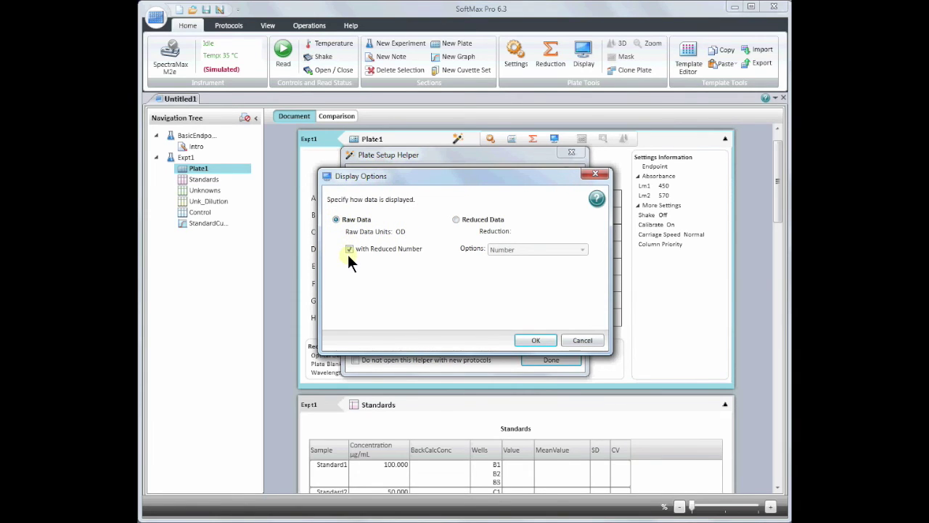
pyautogui.click(456, 219)
pyautogui.click(522, 249)
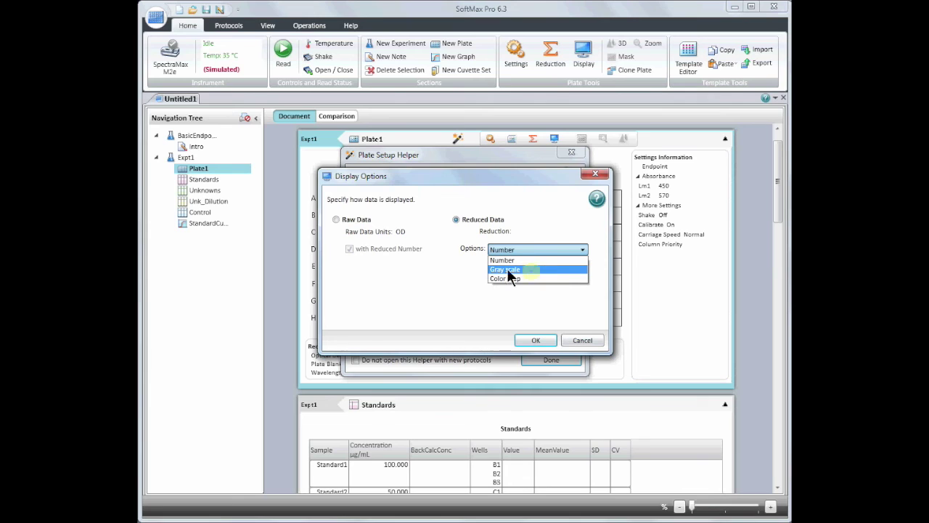
pyautogui.click(338, 219)
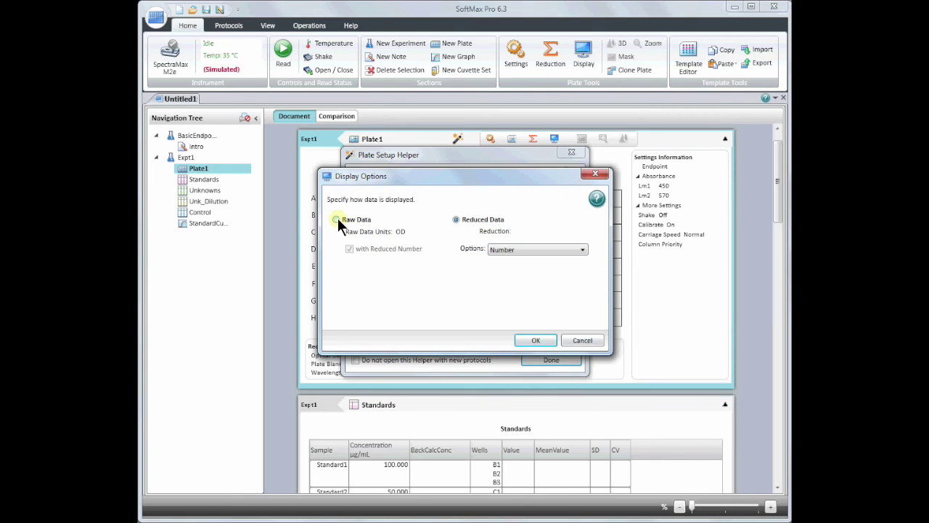
pyautogui.click(336, 219)
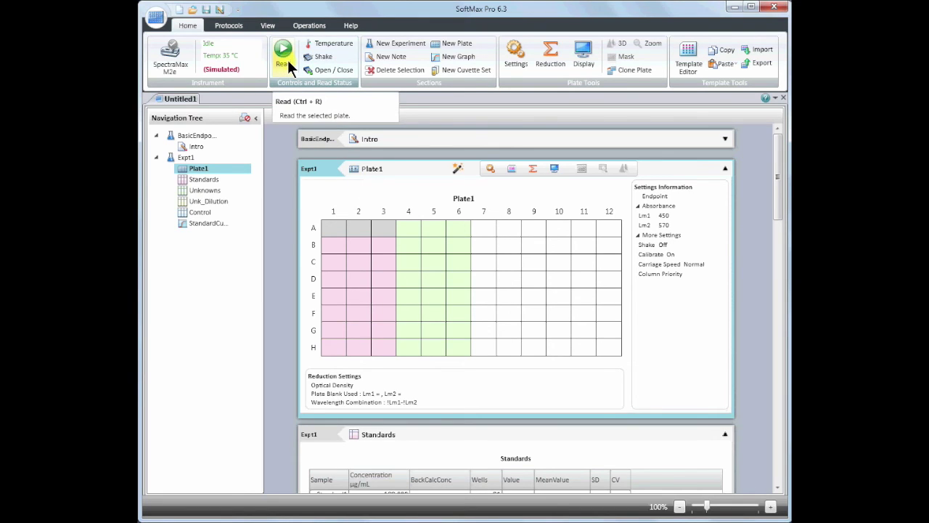
# - Open SoftMax Pro Help from the Help tab, then close it
pyautogui.click(352, 25)
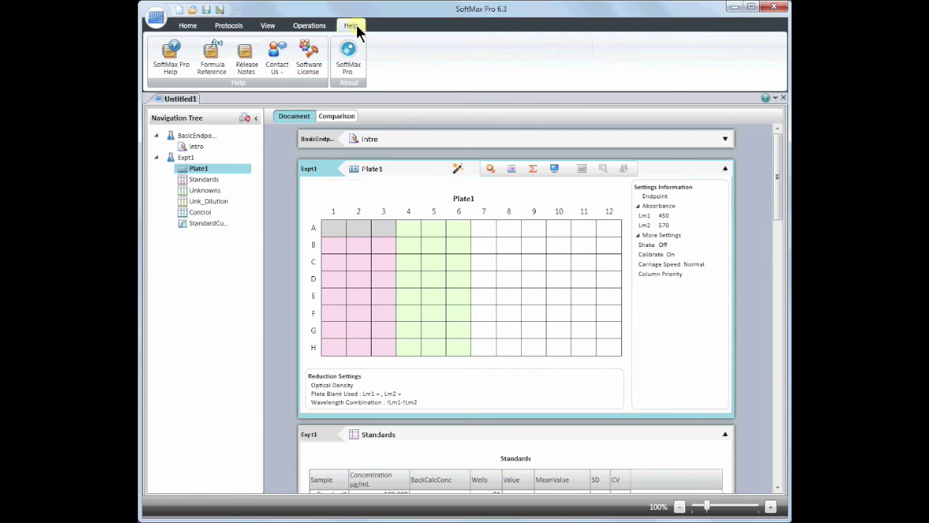
pyautogui.click(176, 68)
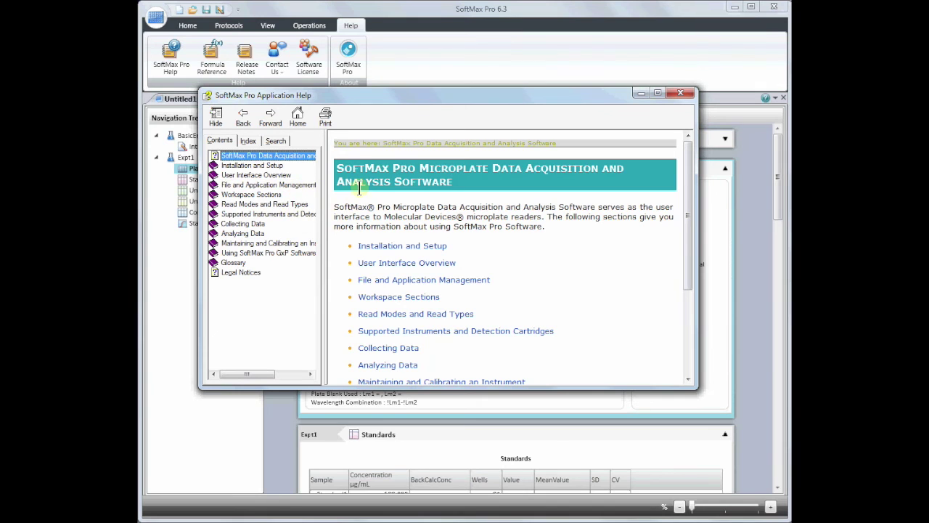
pyautogui.click(671, 94)
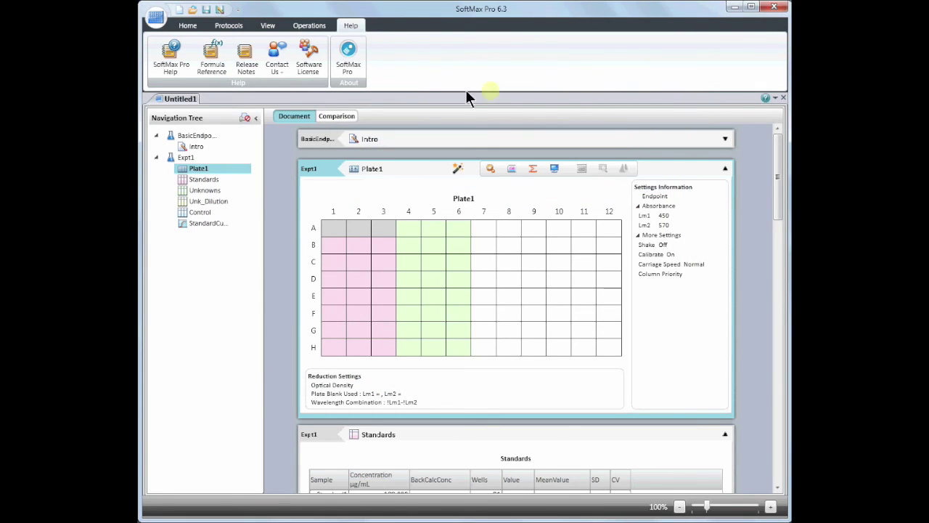
# - Browse Formula Reference topics: Building Blocks, Lists and Arrays of Numbers, naming conventions; then close it
pyautogui.click(212, 58)
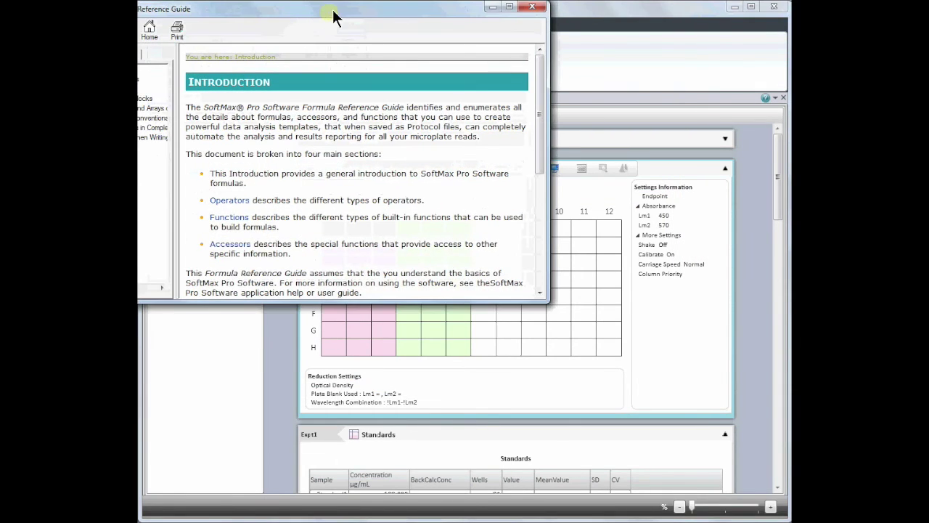
pyautogui.moveTo(333, 10); pyautogui.dragTo(466, 83)
pyautogui.click(227, 172)
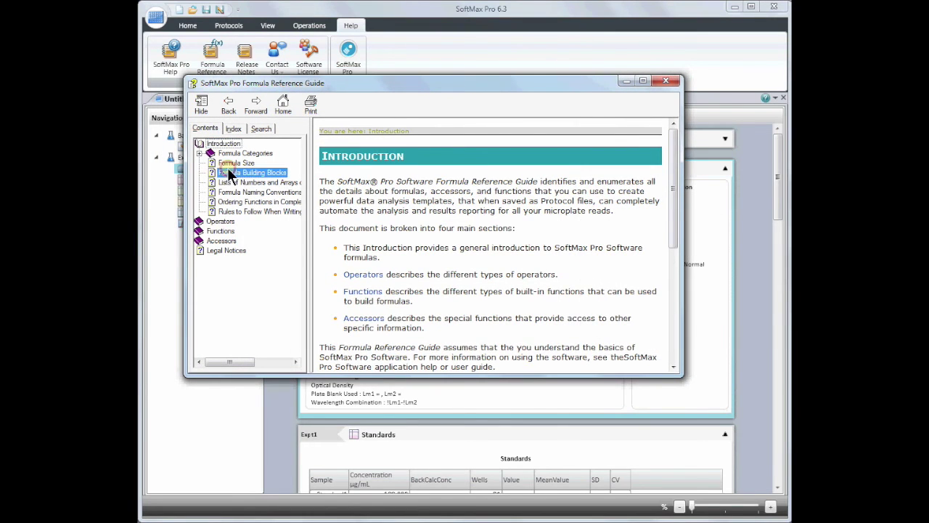
pyautogui.click(232, 184)
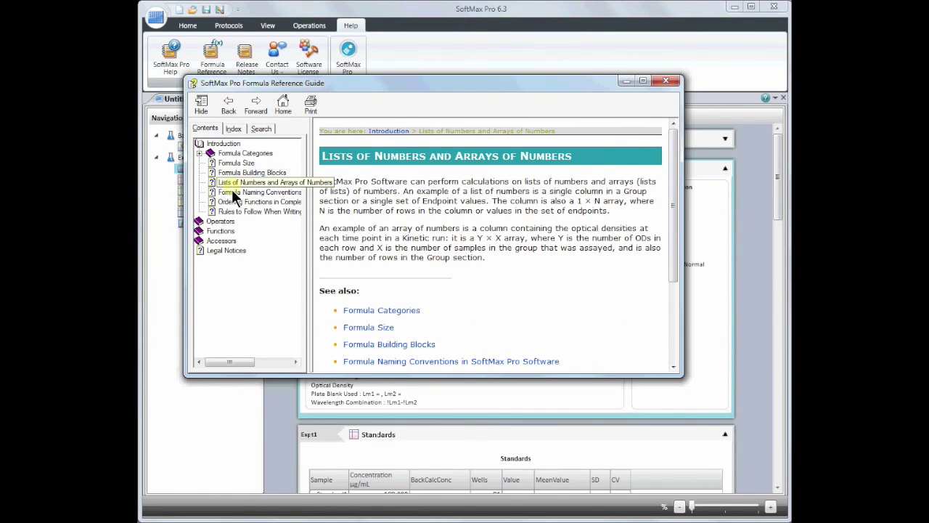
pyautogui.click(237, 193)
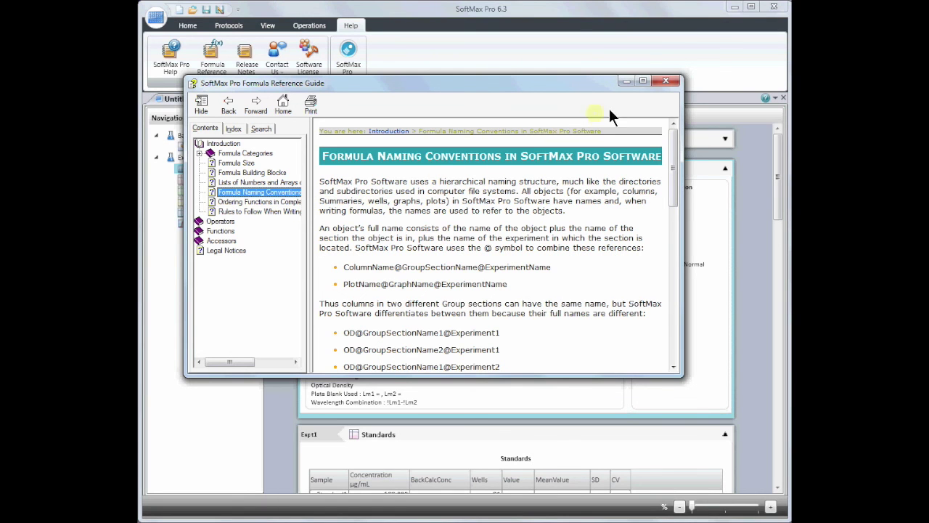
pyautogui.click(666, 82)
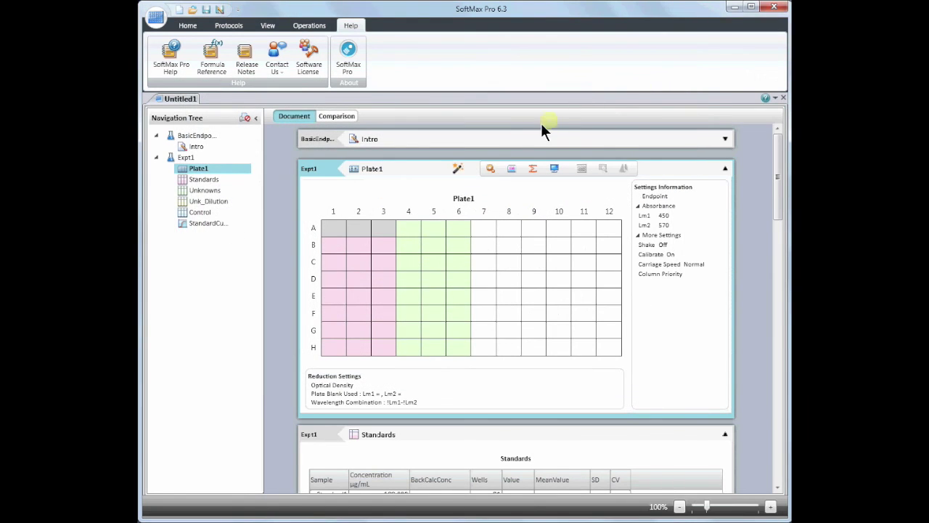